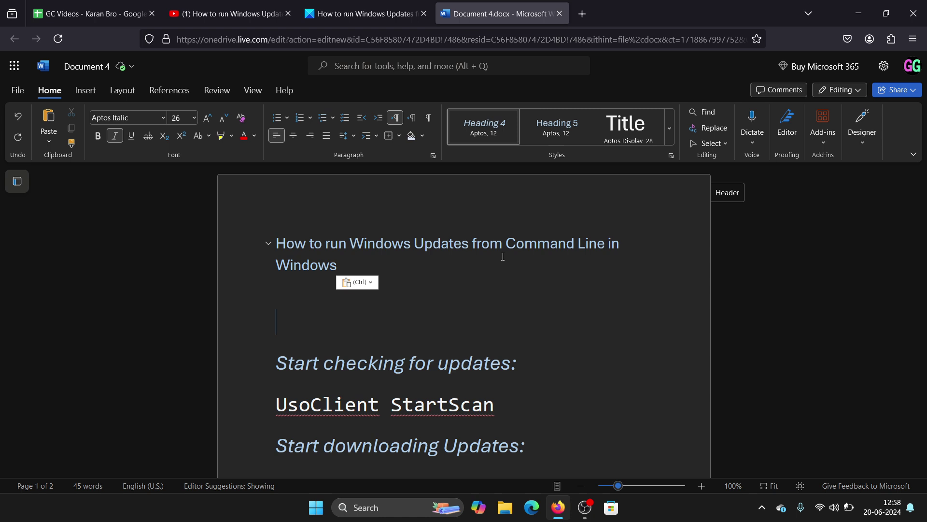
pyautogui.scroll(-2, 489, 310)
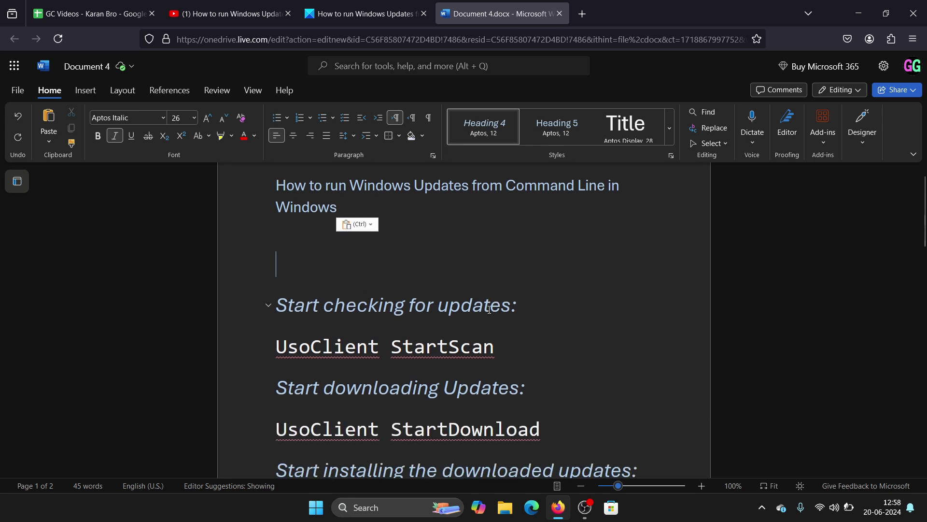
# Step: Start a Windows taskbar search to find the program to launch
pyautogui.click(402, 511)
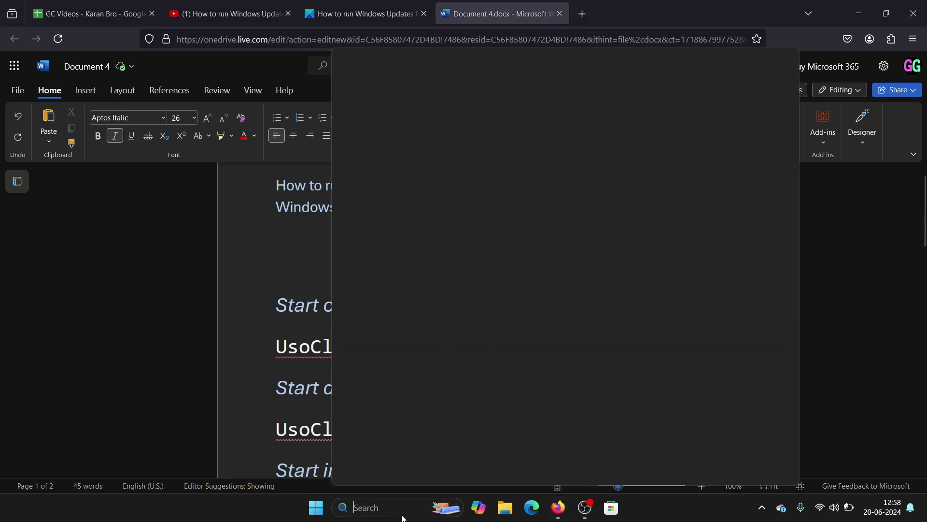
pyautogui.write('com')
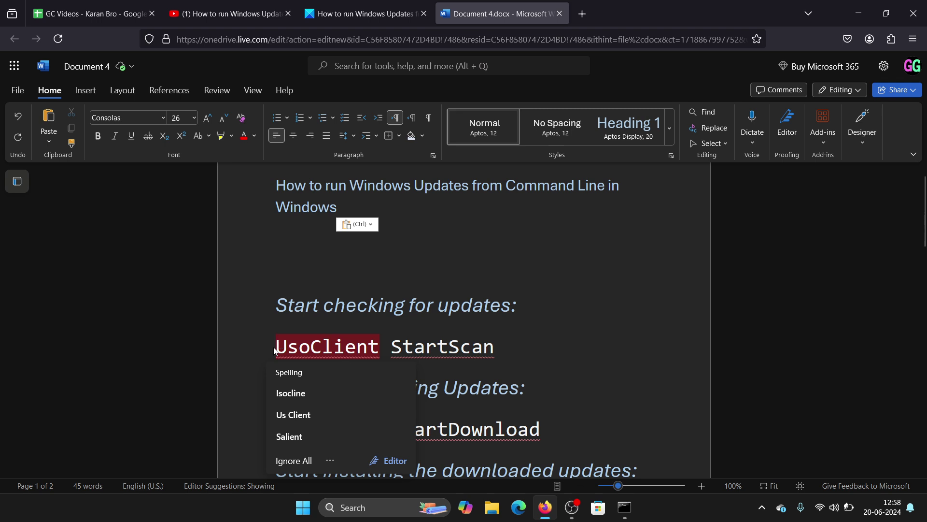
# Step: Copy UsoClient StartScan from the guide and run it in the elevated prompt
pyautogui.moveTo(277, 347); pyautogui.dragTo(506, 348)
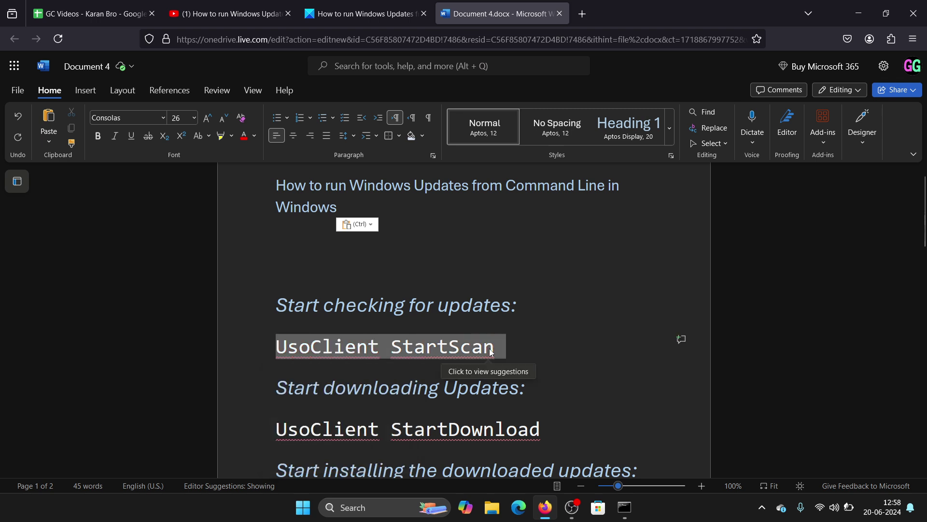
pyautogui.click(625, 508)
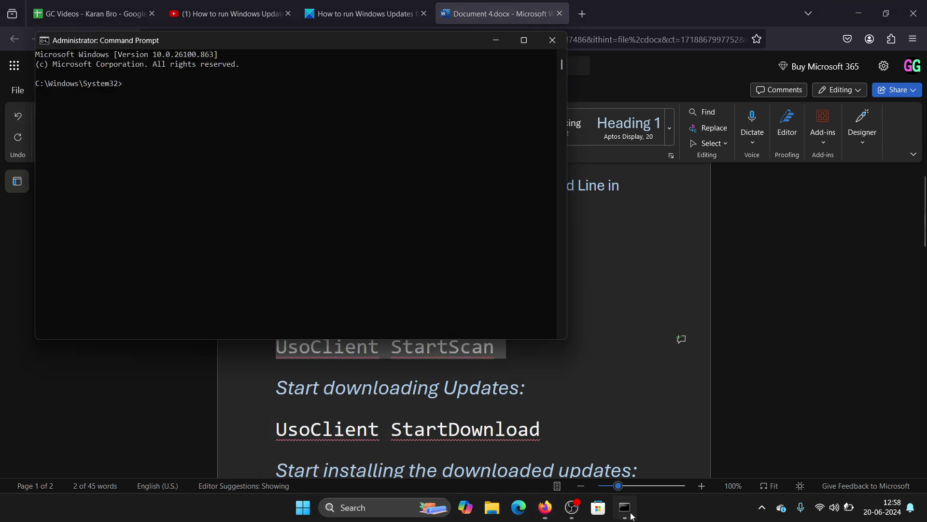
pyautogui.rightClick(438, 173)
pyautogui.press('Return')
pyautogui.click(671, 292)
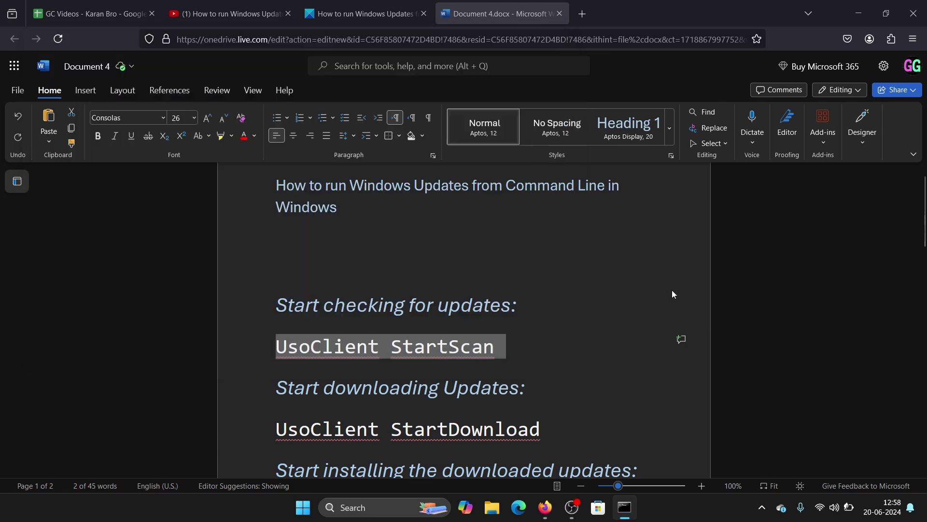
pyautogui.scroll(-3, 388, 343)
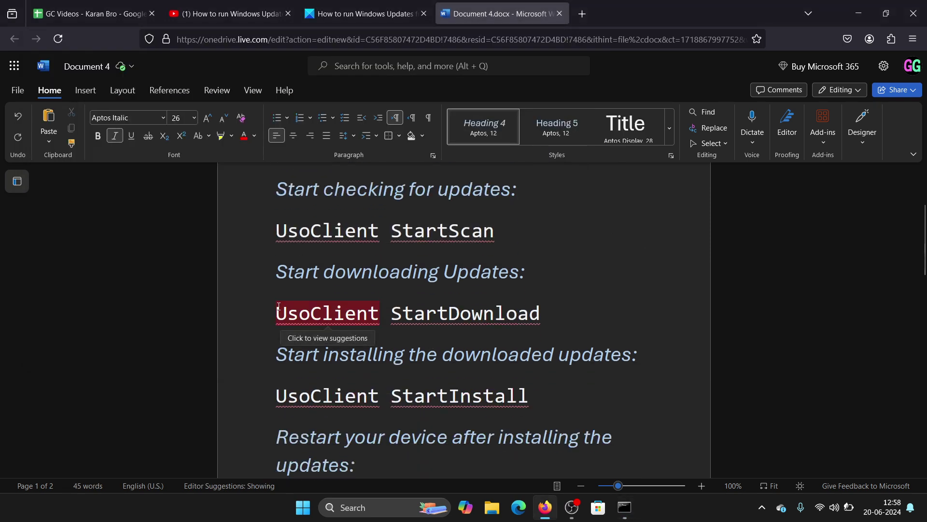
# Step: Copy UsoClient StartDownload from the guide and run it in Command Prompt
pyautogui.moveTo(277, 314)
pyautogui.mouseDown()
pyautogui.moveTo(555, 323)
pyautogui.moveTo(545, 314)
pyautogui.mouseUp()
pyautogui.hotkey('ctrl', 'c')
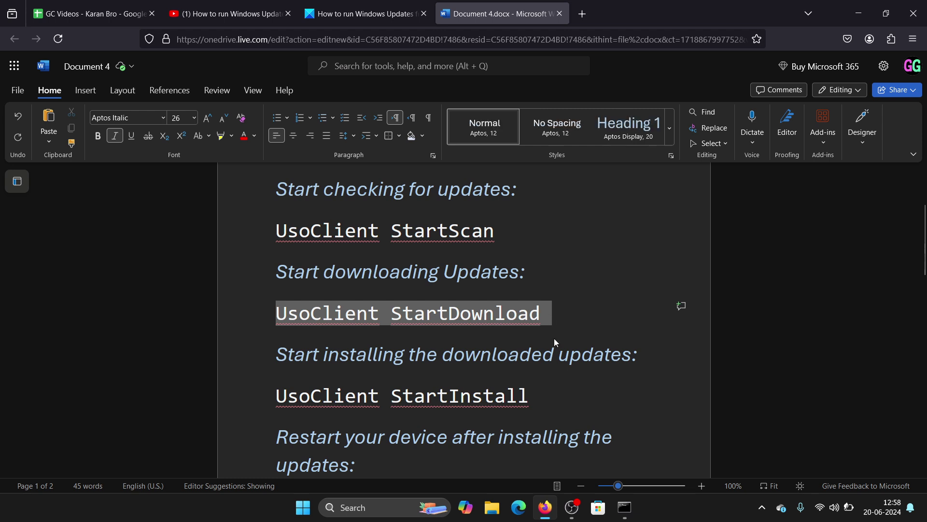
pyautogui.click(625, 505)
pyautogui.hotkey('ctrl', 'v')
pyautogui.press('Return')
pyautogui.click(658, 307)
pyautogui.scroll(-3, 658, 306)
pyautogui.scroll(-1, 444, 297)
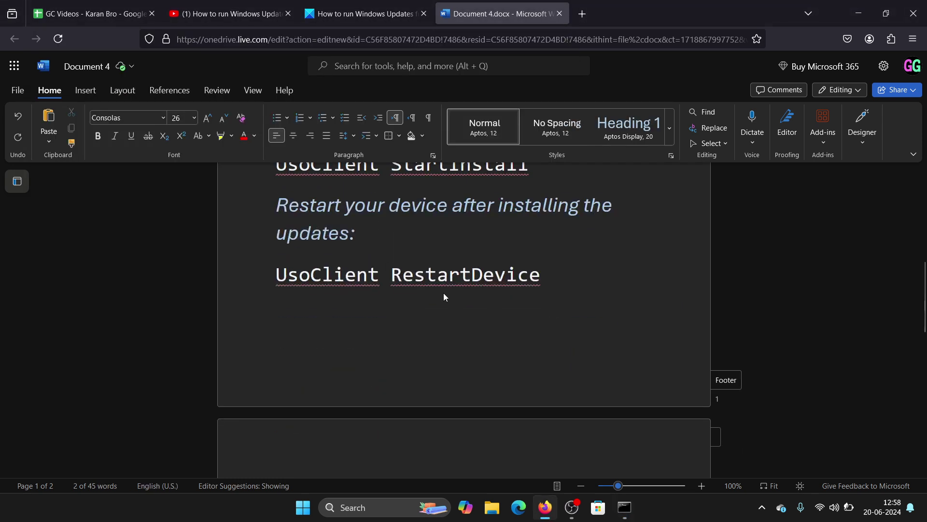
pyautogui.scroll(1, 444, 298)
pyautogui.scroll(3, 341, 331)
pyautogui.scroll(-1, 304, 336)
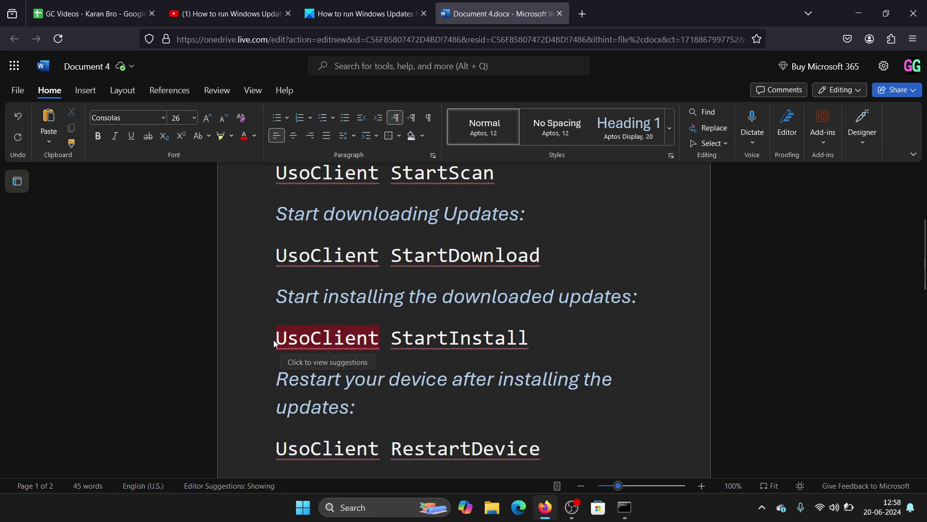
# Step: Copy UsoClient StartInstall from the guide and run it in Command Prompt
pyautogui.click(273, 340)
pyautogui.moveTo(275, 339); pyautogui.dragTo(526, 330)
pyautogui.hotkey('ctrl', 'c')
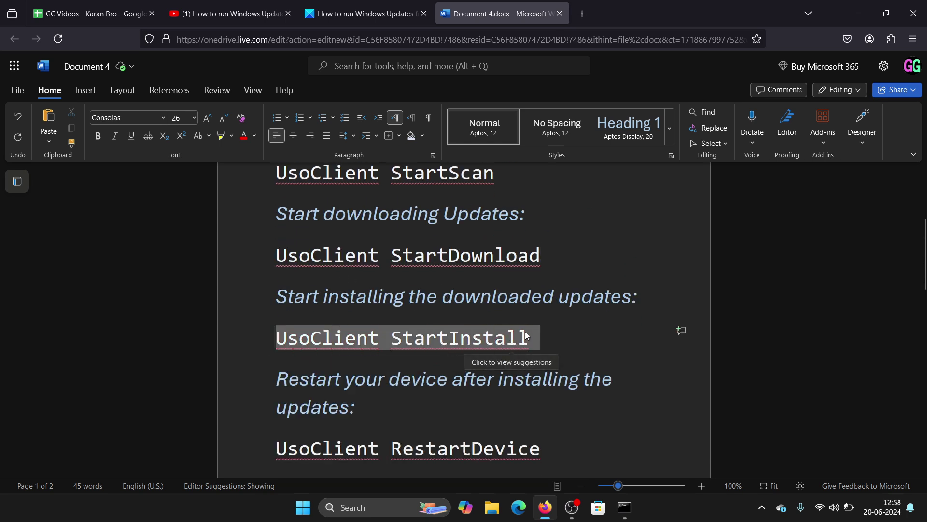
pyautogui.click(624, 508)
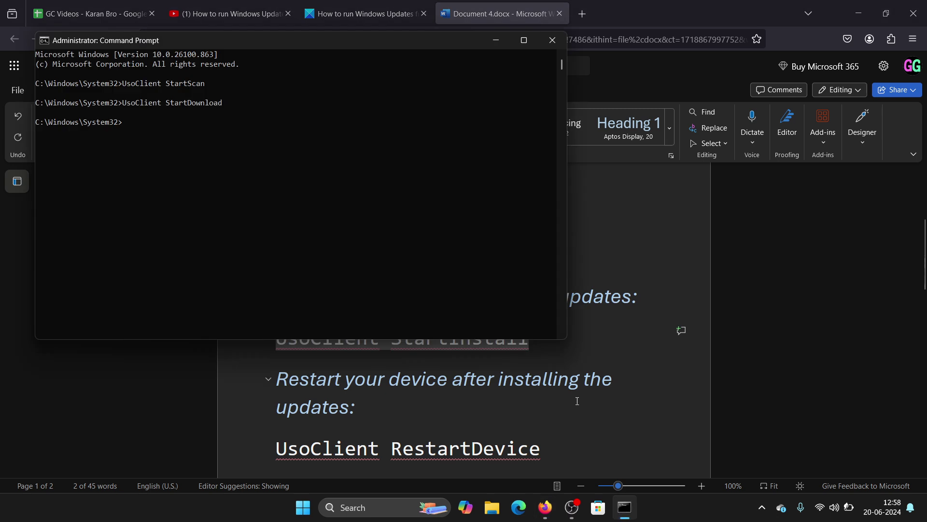
pyautogui.hotkey('ctrl', 'v')
pyautogui.press('Return')
pyautogui.scroll(-3, 644, 366)
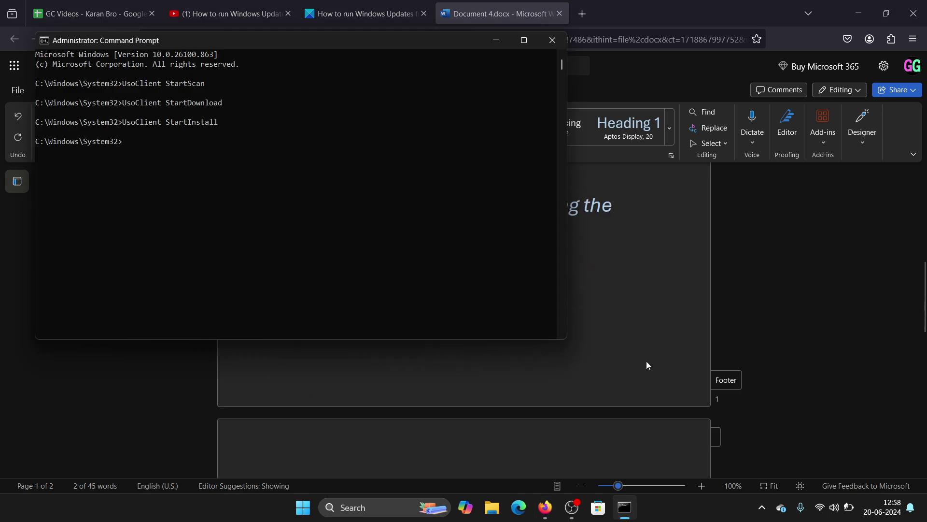
pyautogui.click(646, 361)
pyautogui.scroll(-1, 558, 366)
# Step: Copy UsoClient RestartDevice from the guide and run it in Command Prompt
pyautogui.click(277, 217)
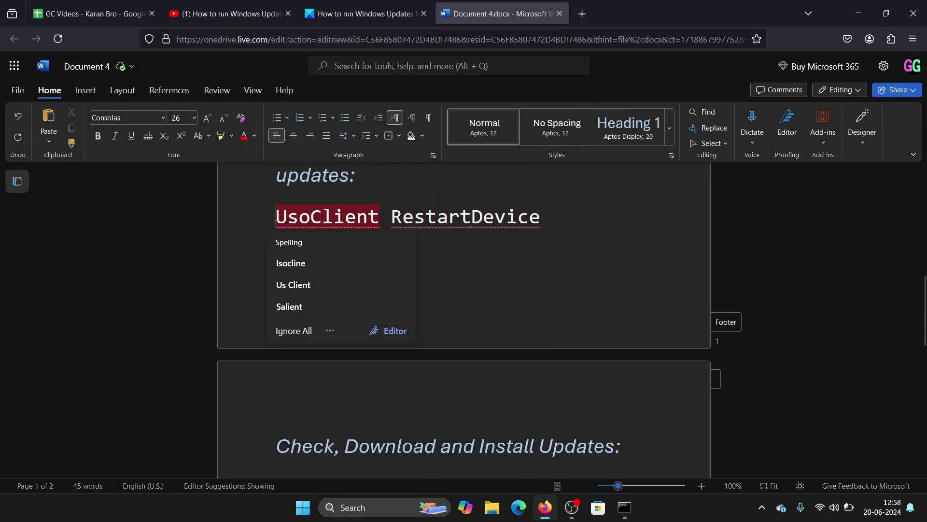
pyautogui.moveTo(276, 217); pyautogui.dragTo(529, 205)
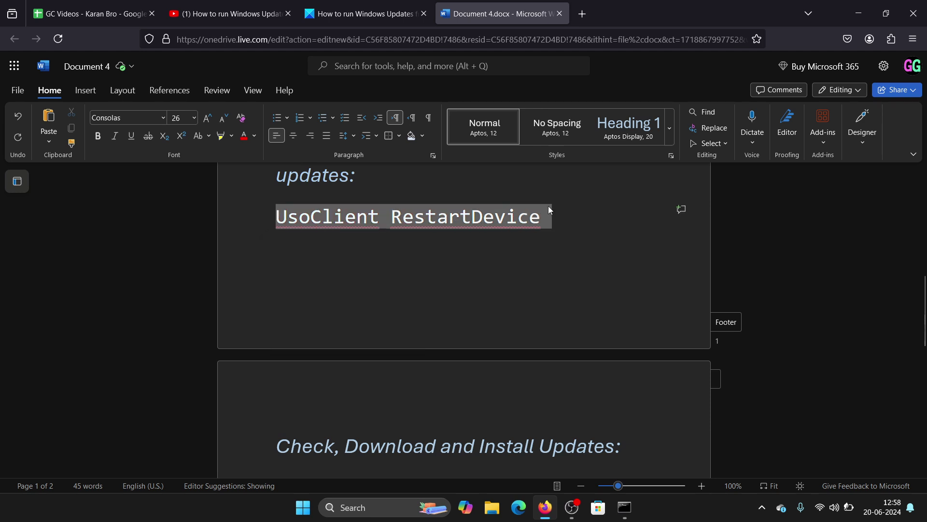
pyautogui.hotkey('ctrl', 'c')
pyautogui.hotkey('alt', 'Tab')
pyautogui.hotkey('ctrl', 'v')
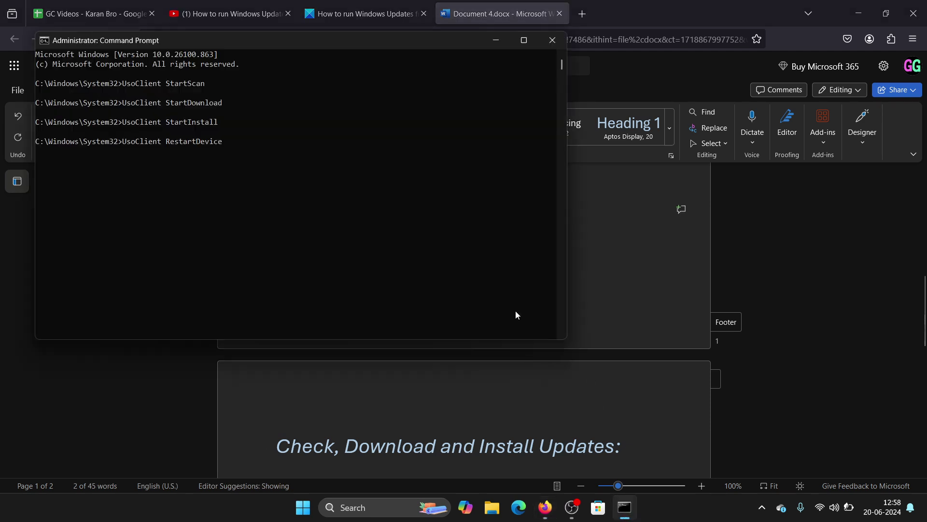
pyautogui.press('Return')
pyautogui.hotkey('alt', 'Tab')
pyautogui.scroll(-3, 601, 297)
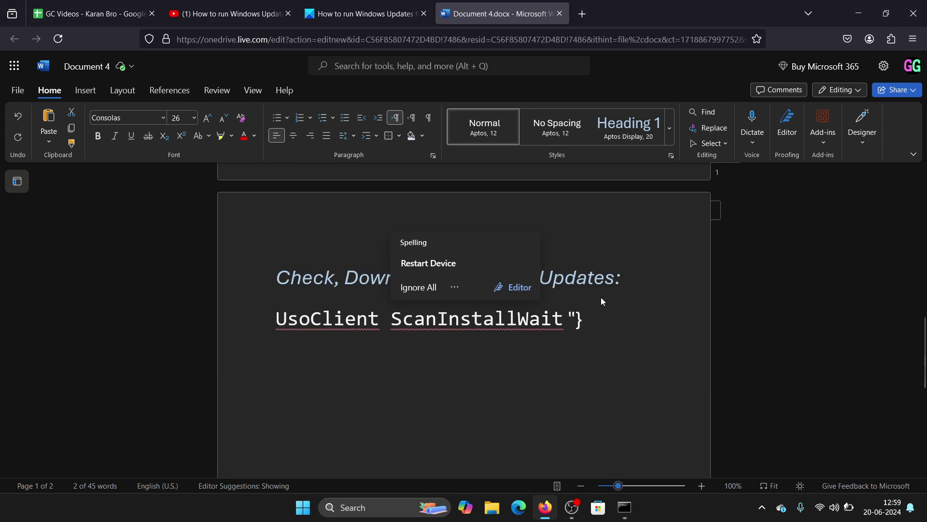
# Step: Delete the stray quote and brace after the ScanInstallWait line in the guide
pyautogui.click(243, 267)
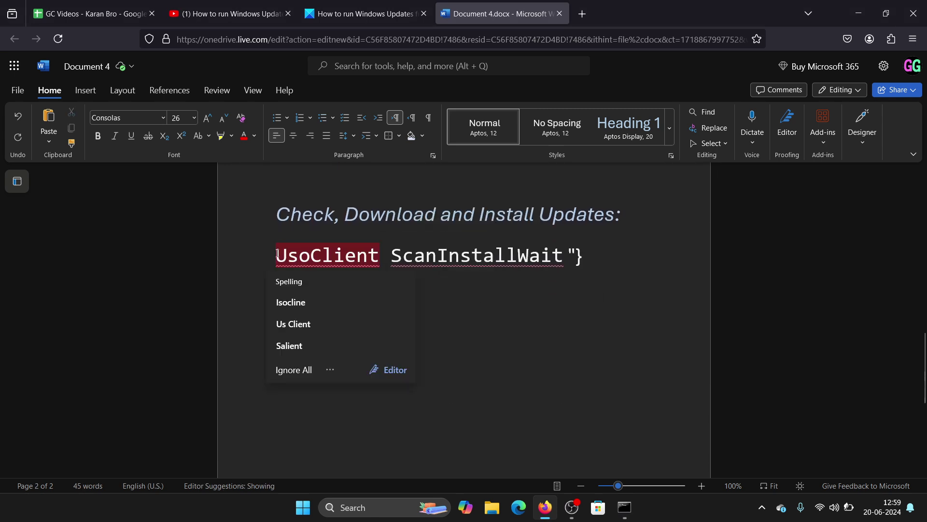
pyautogui.moveTo(278, 255); pyautogui.dragTo(566, 257)
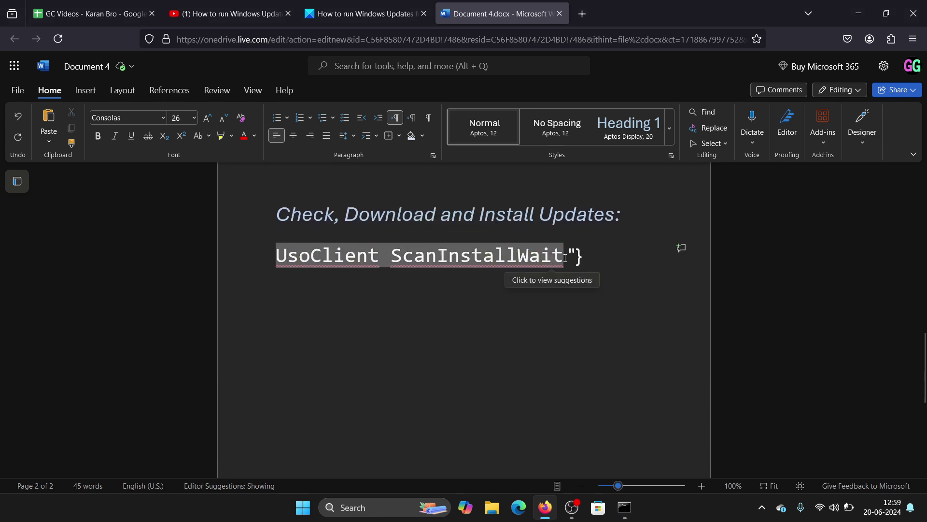
pyautogui.click(584, 254)
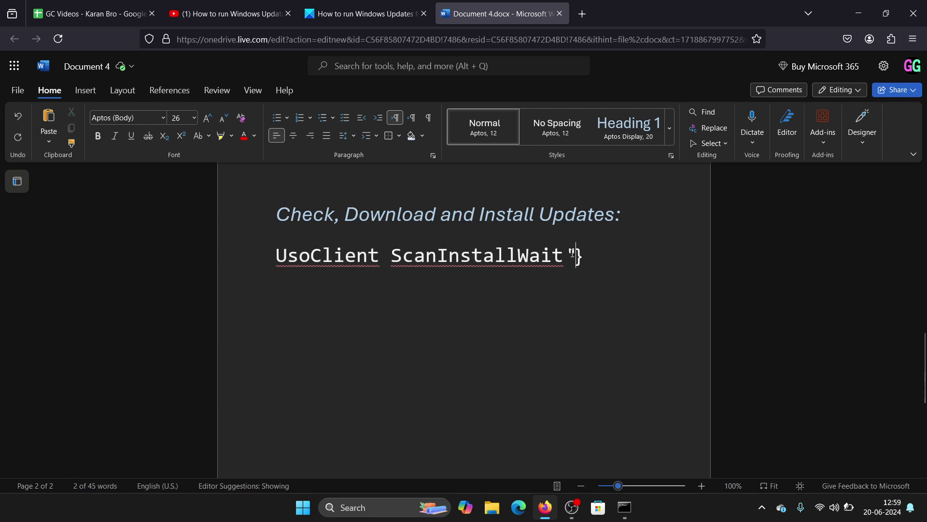
pyautogui.doubleClick(586, 254)
pyautogui.press('BackSpace')
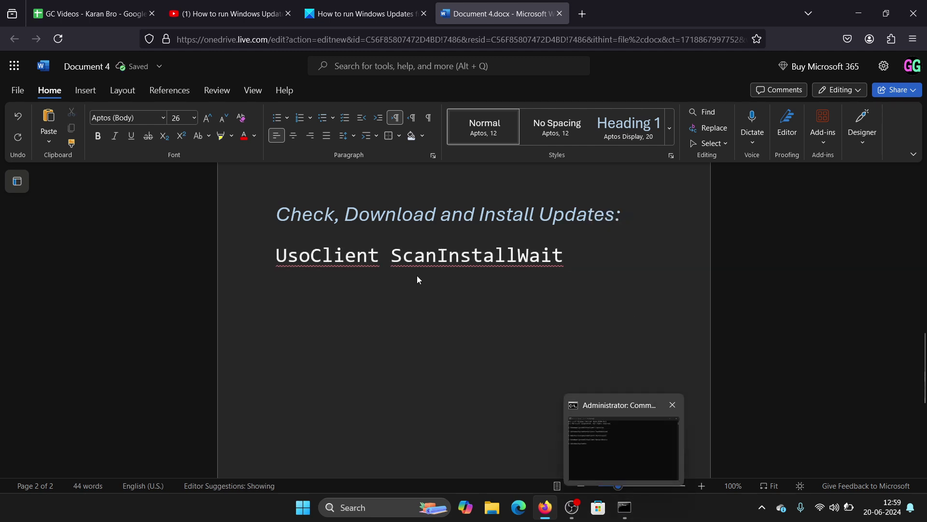
# Step: Run UsoClient ScanInstallWait at the elevated prompt, then return to the Word guide
pyautogui.click(625, 507)
pyautogui.write('UsoClient ScanInstallWait')
pyautogui.press('Return')
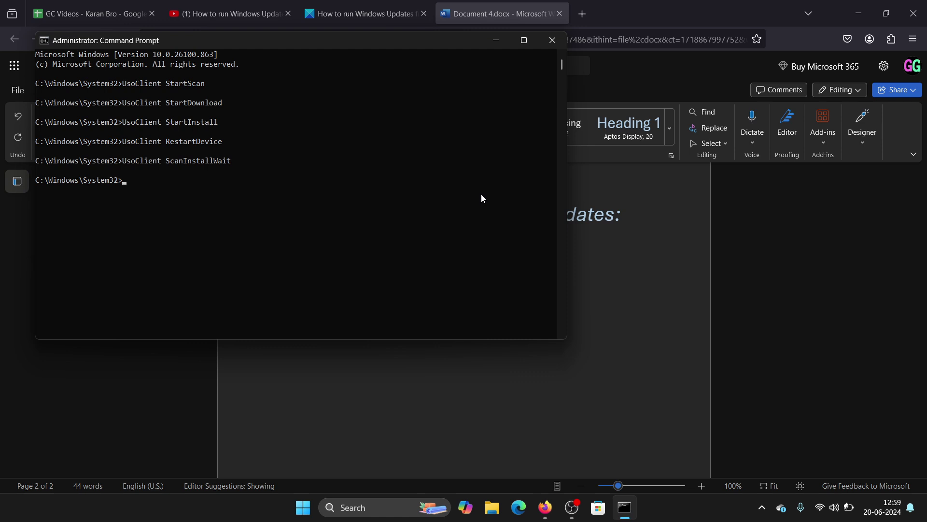
pyautogui.click(758, 319)
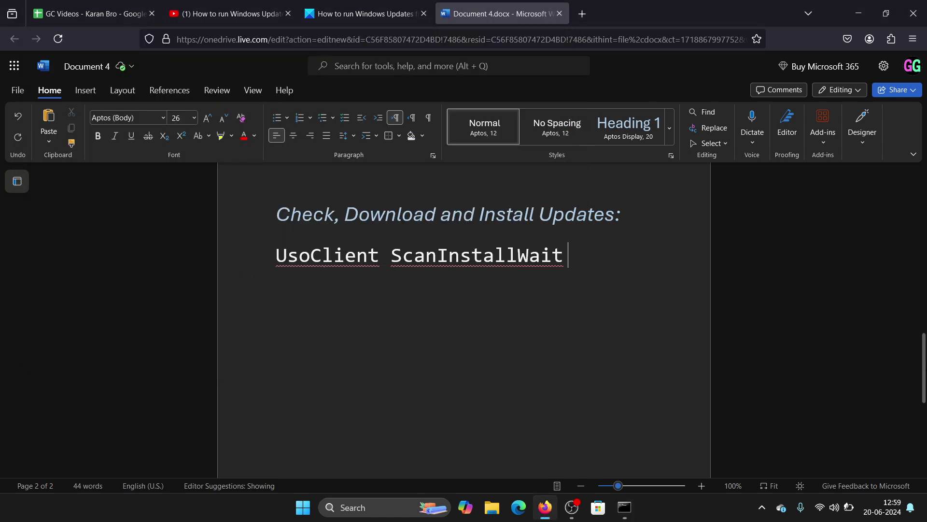
pyautogui.scroll(5, 761, 321)
pyautogui.scroll(2, 653, 256)
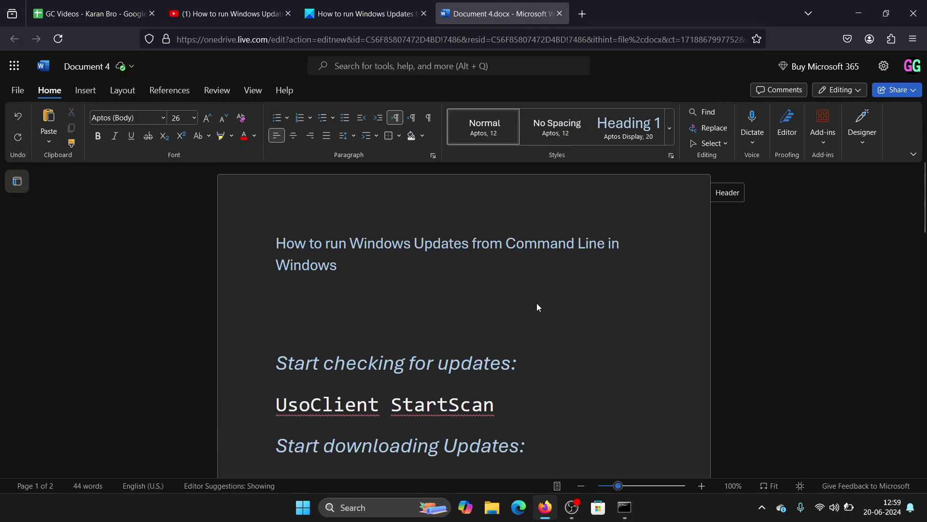